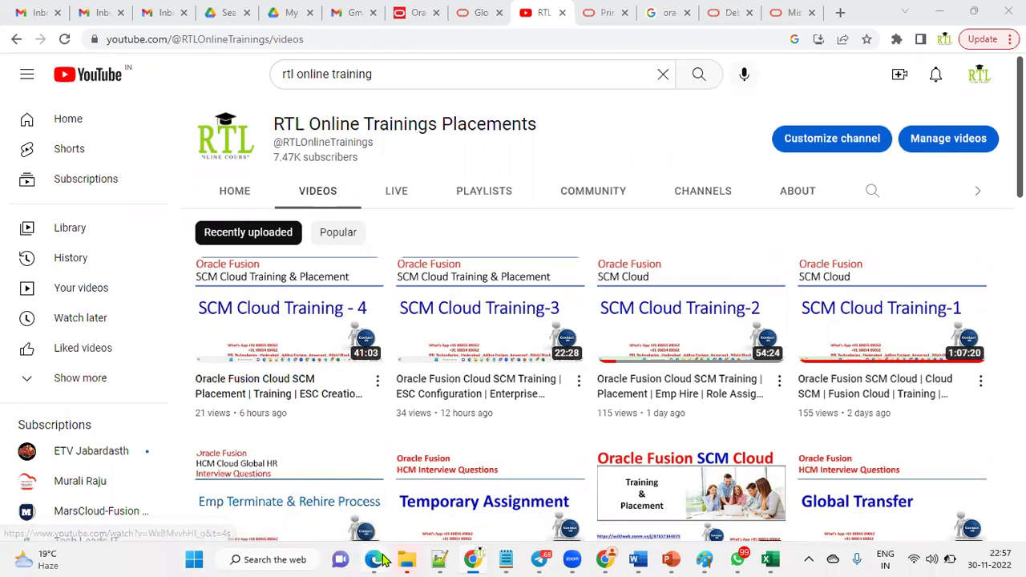
- Switch from YouTube to the Edge window showing the Oracle Fusion Cloud welcome page
mouse_move(374, 560)
click(527, 505)
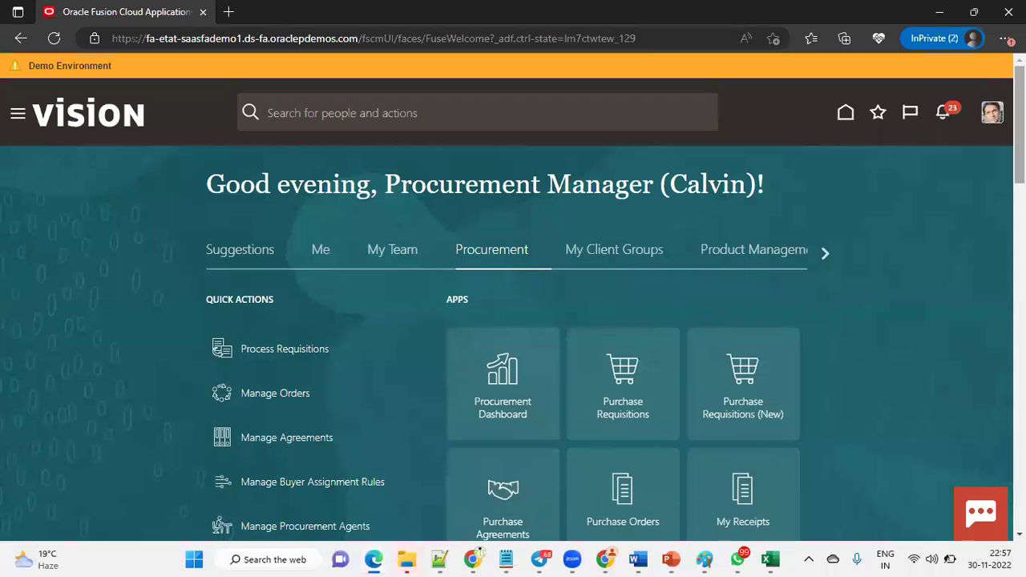
- Put Edge in full screen and expand Procurement in the Oracle Fusion Navigator
click(1005, 38)
click(973, 120)
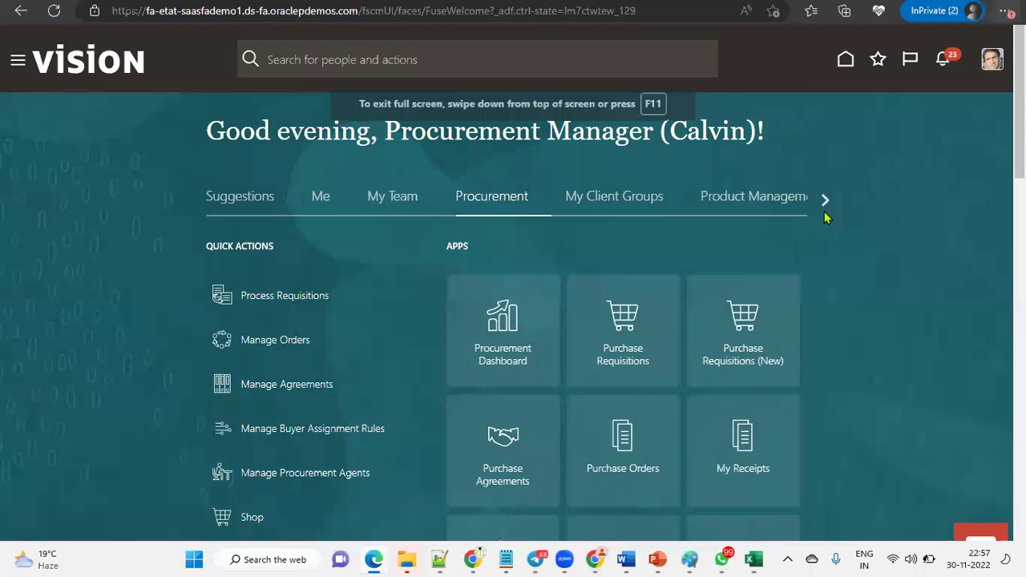
click(992, 71)
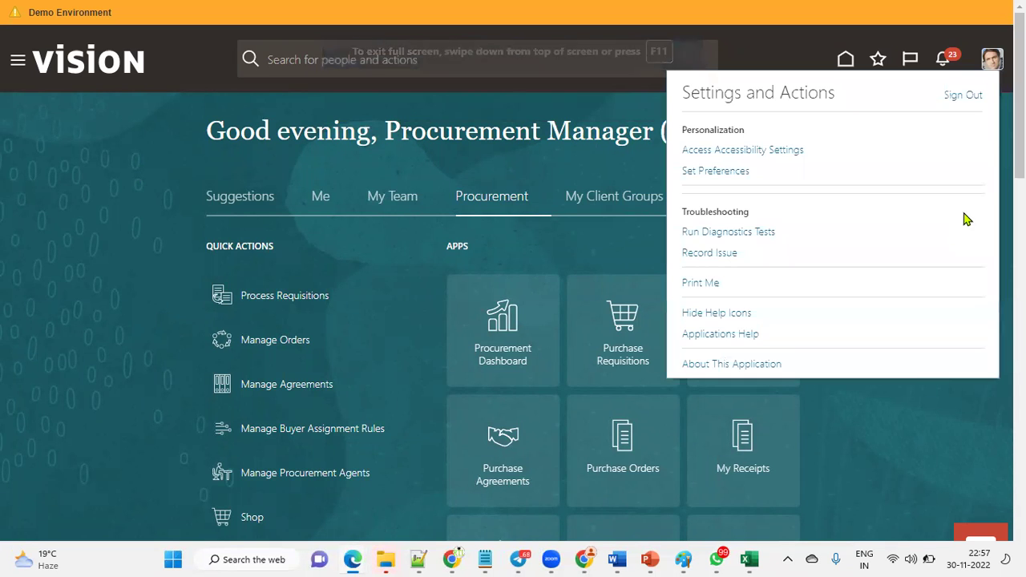
click(104, 185)
click(17, 63)
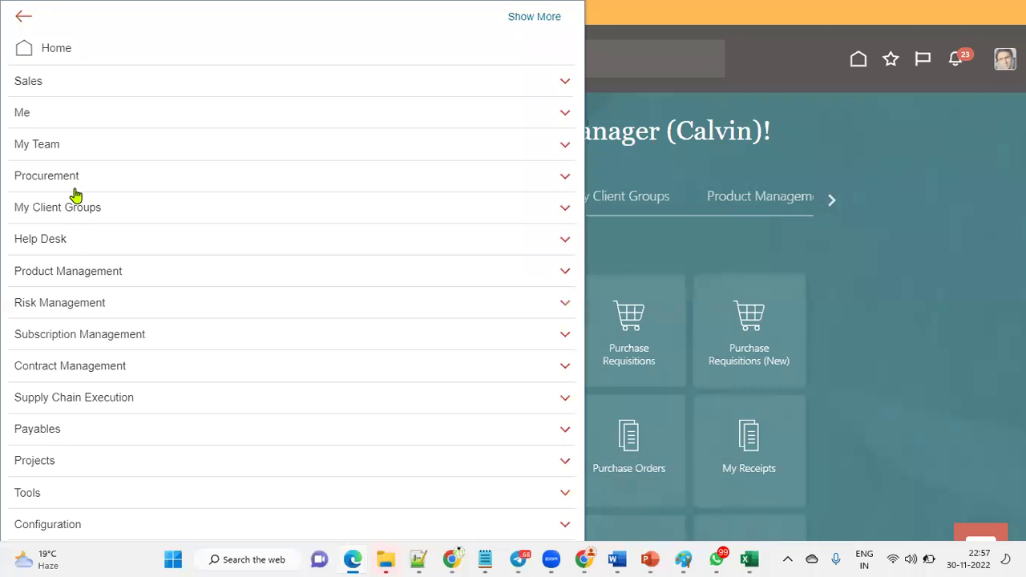
click(73, 191)
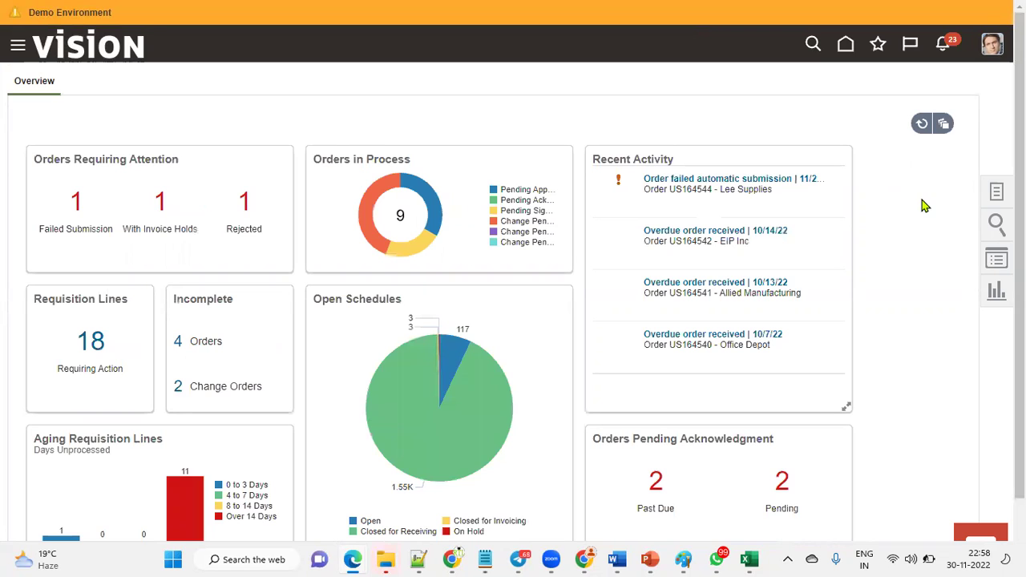
- Go to Manage Orders from the Tasks panel and set Include Closed Documents to Yes
click(1000, 195)
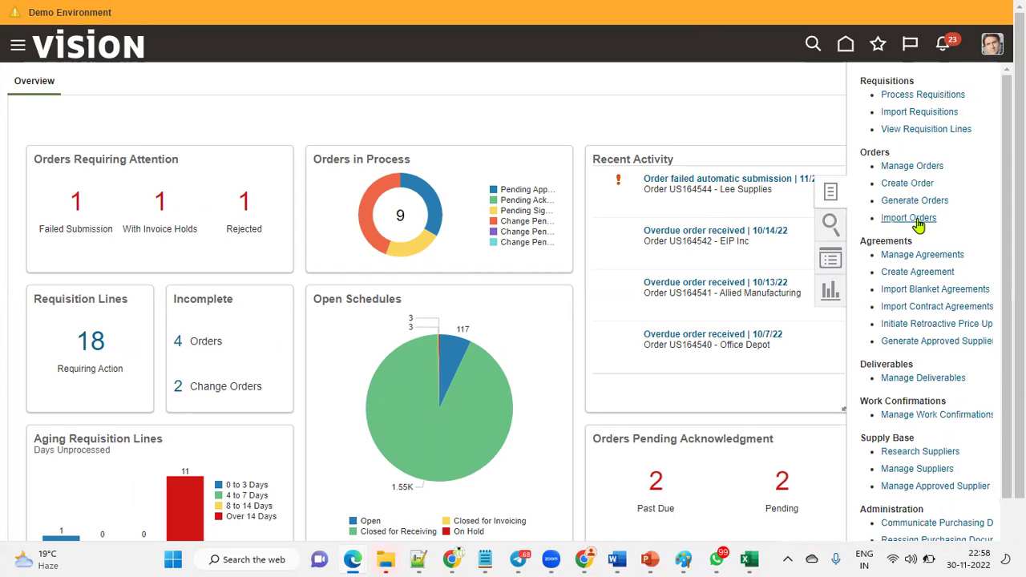
click(922, 167)
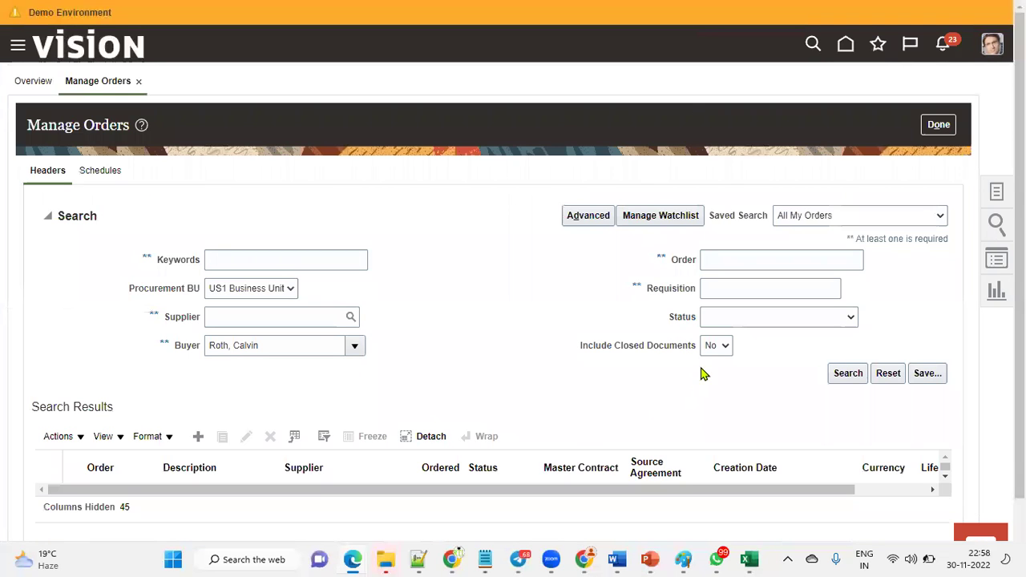
click(717, 348)
click(715, 378)
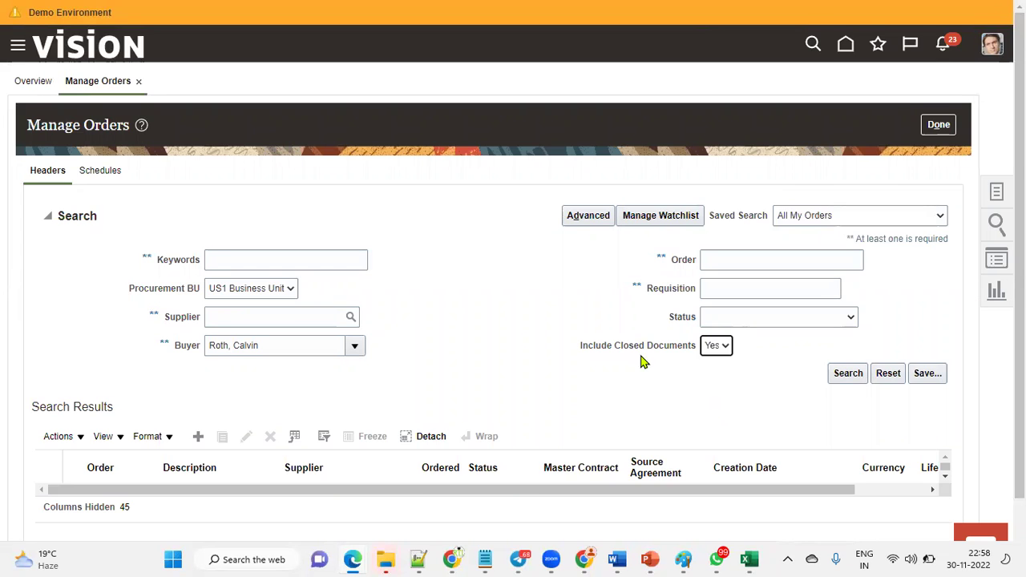
drag(580, 349, 689, 346)
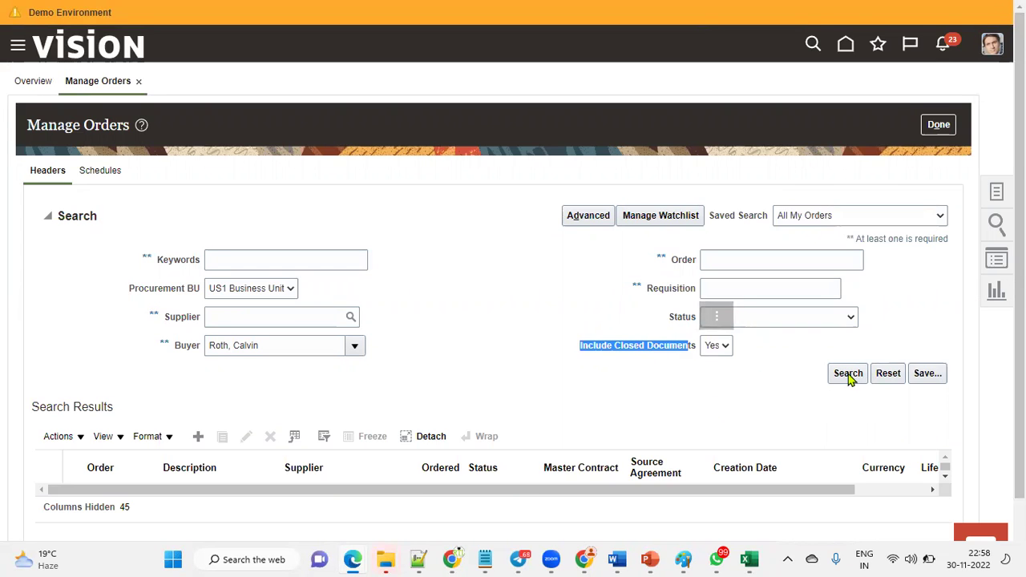
- Scroll the order results, including closed orders, then bring up the Notepad++ 'new 3' notes
click(572, 390)
scroll(702, 389, down, 1)
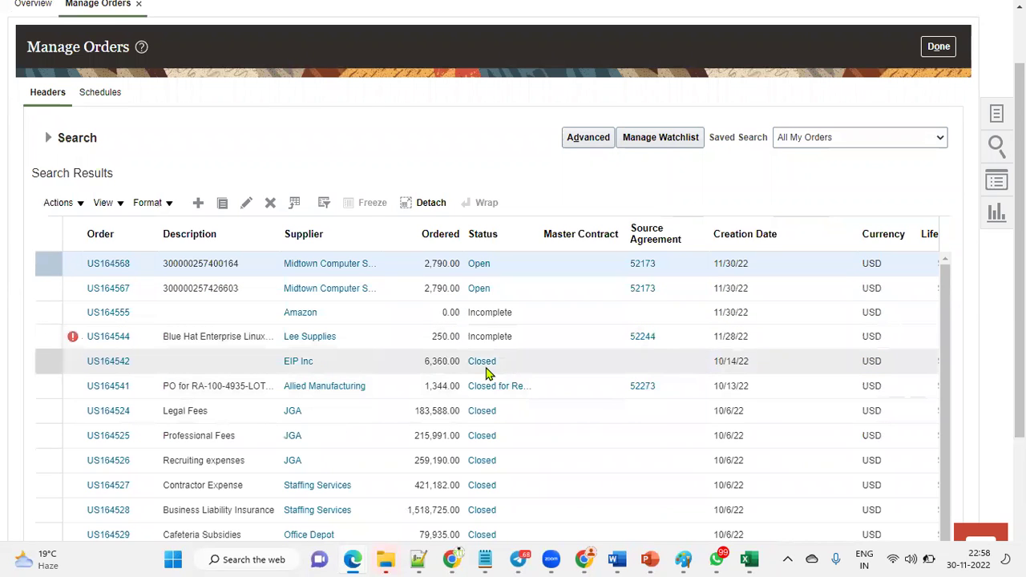
scroll(507, 439, down, 3)
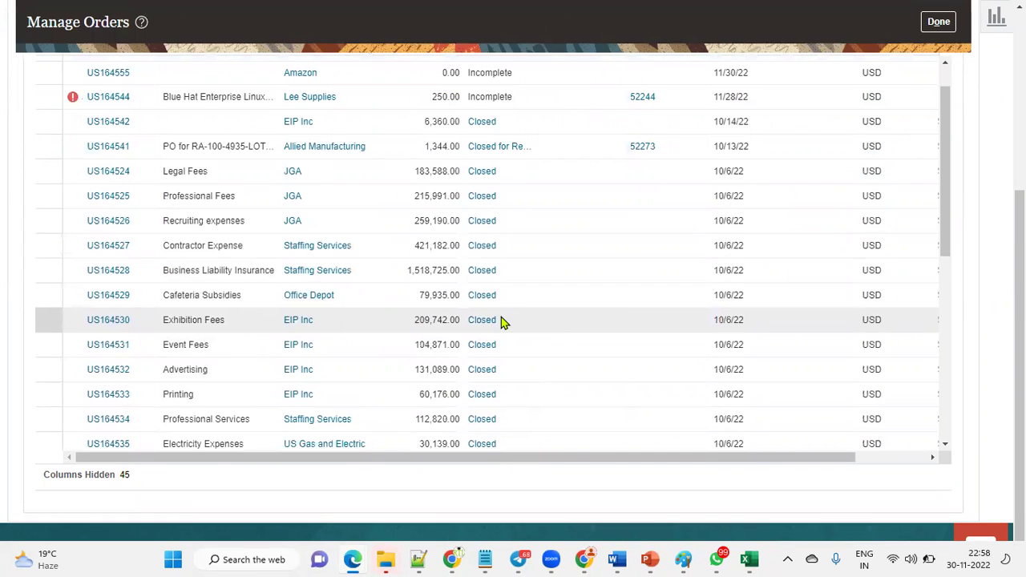
click(419, 559)
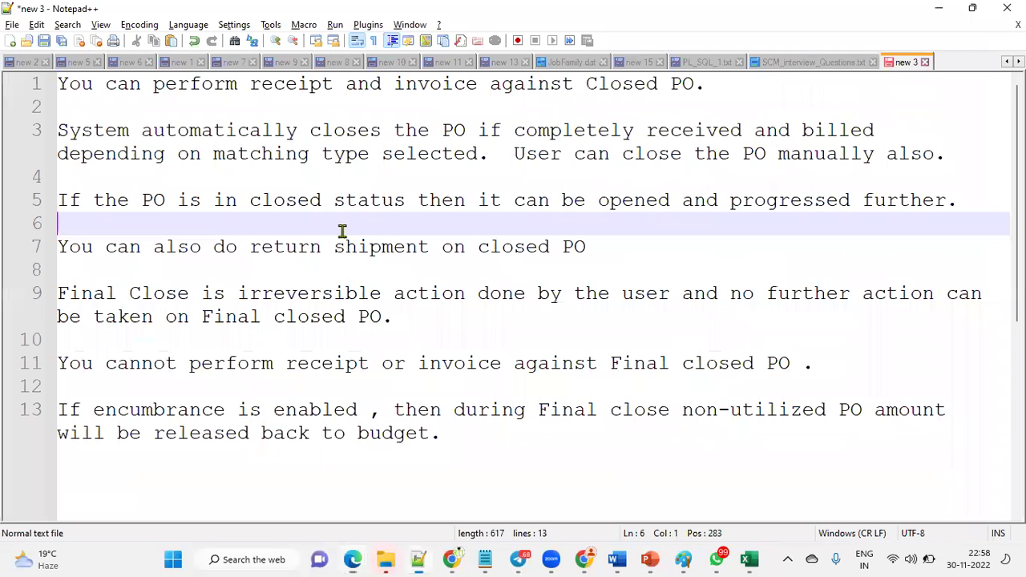
drag(58, 130, 489, 153)
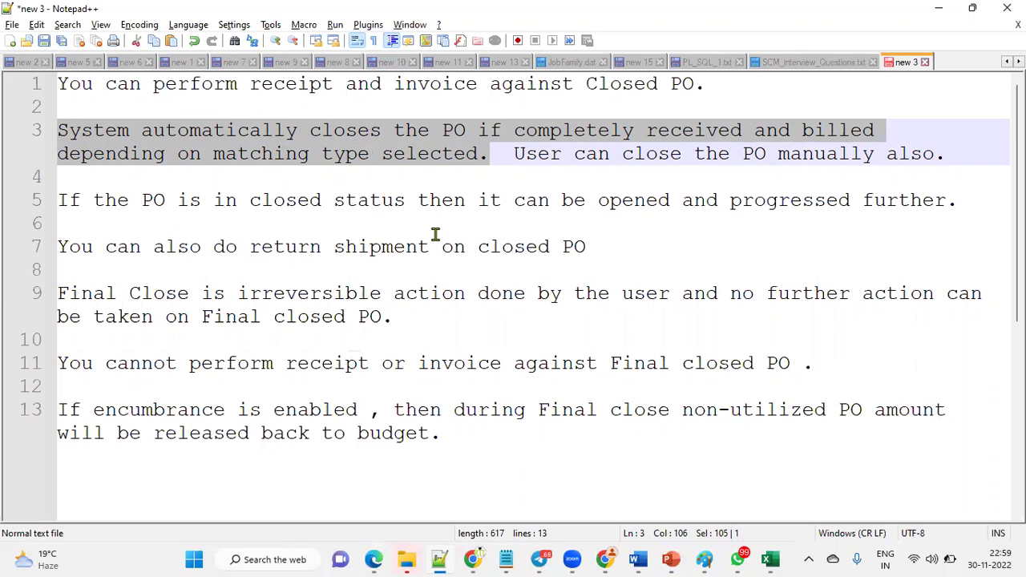
drag(514, 153, 947, 155)
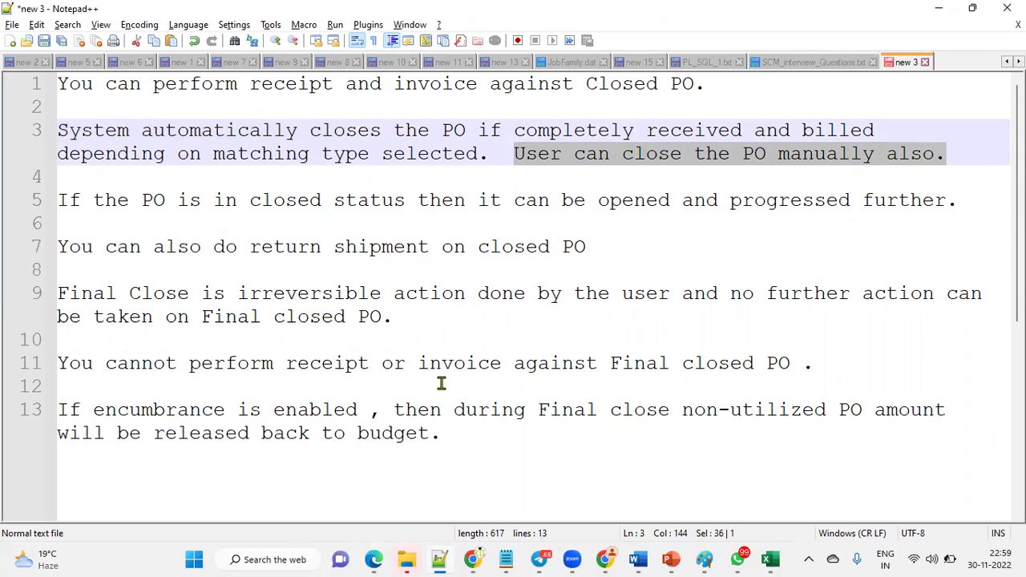
drag(598, 201, 859, 205)
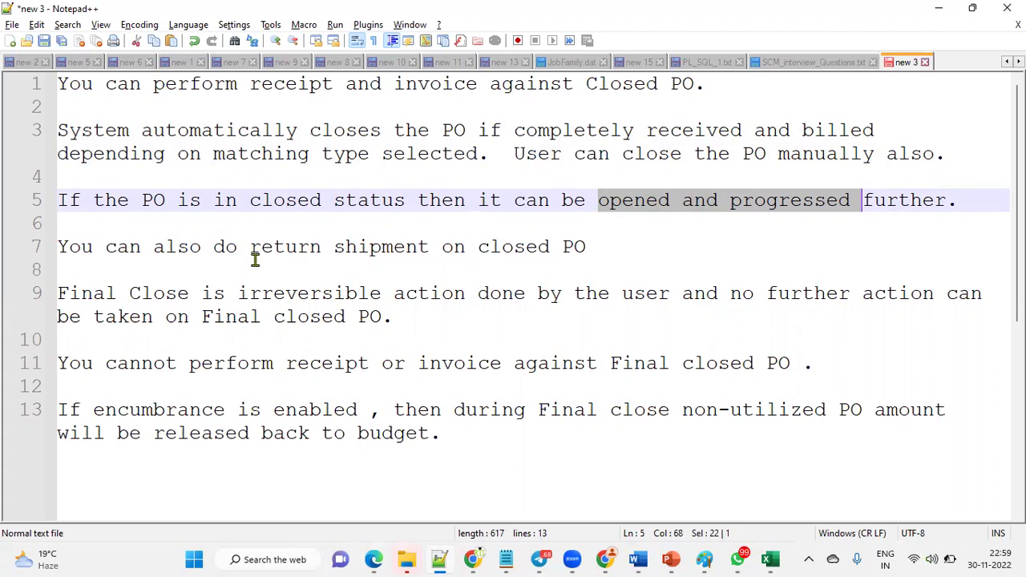
drag(256, 248, 431, 247)
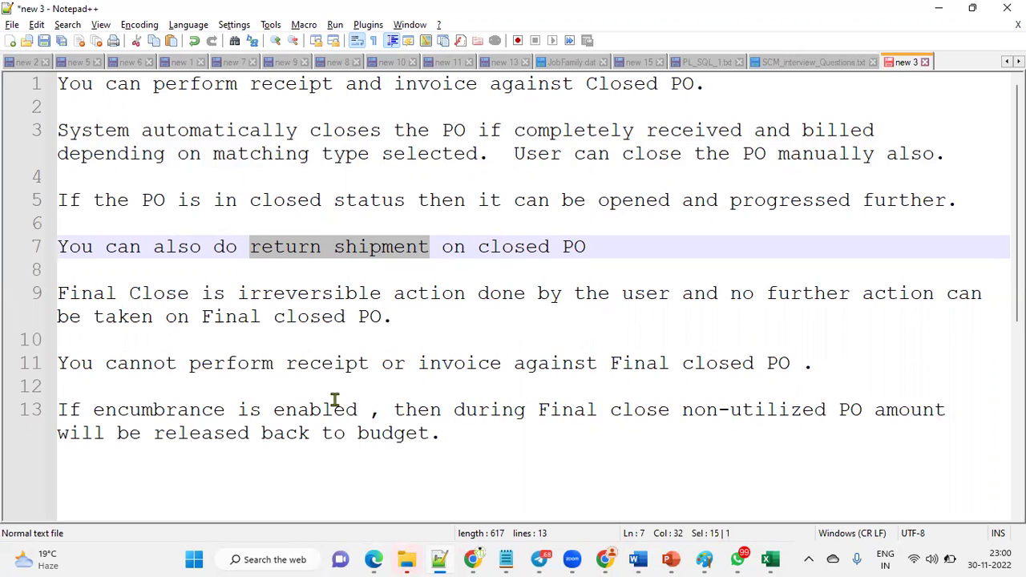
drag(801, 365, 610, 361)
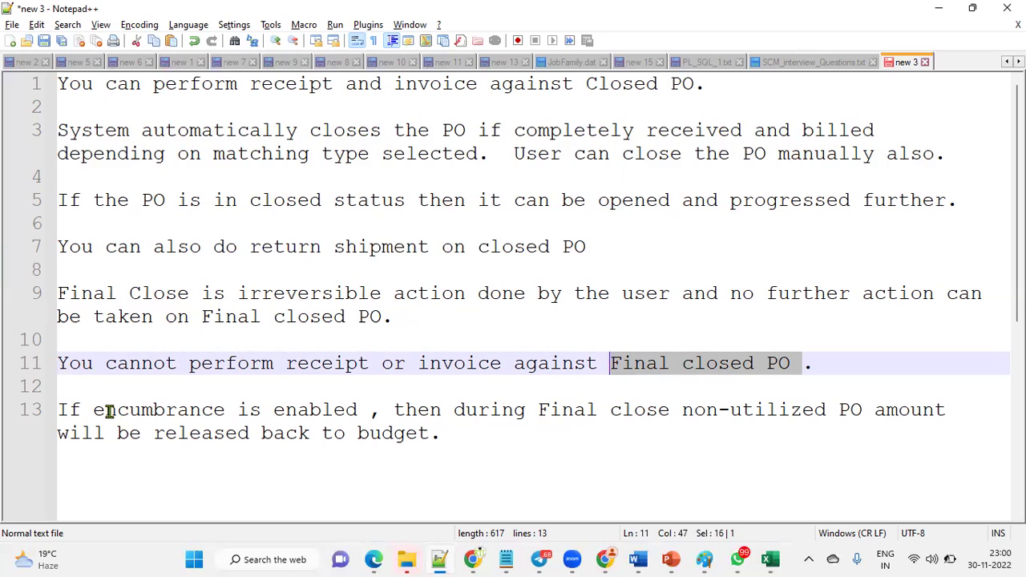
drag(93, 410, 361, 410)
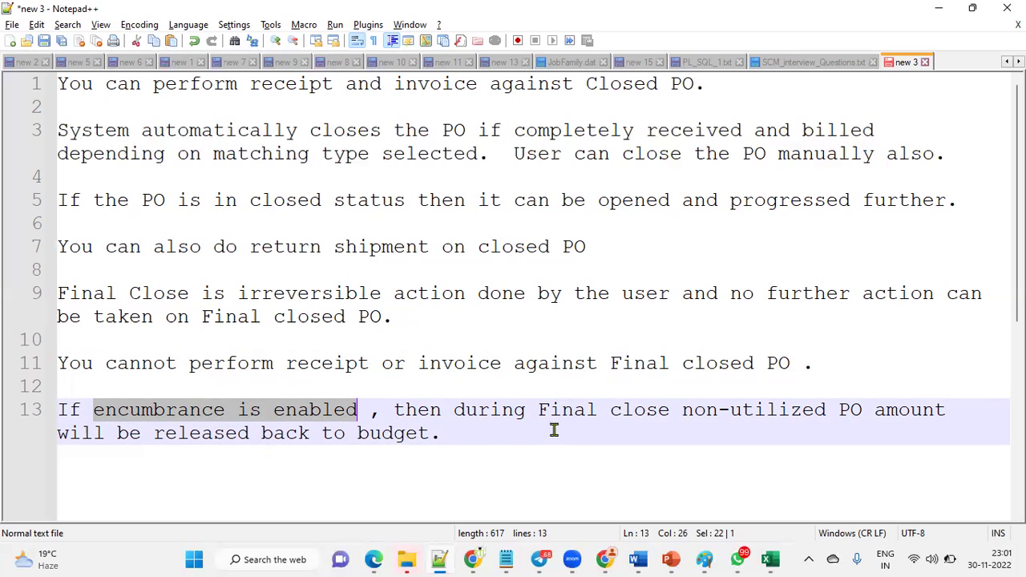
drag(539, 410, 923, 414)
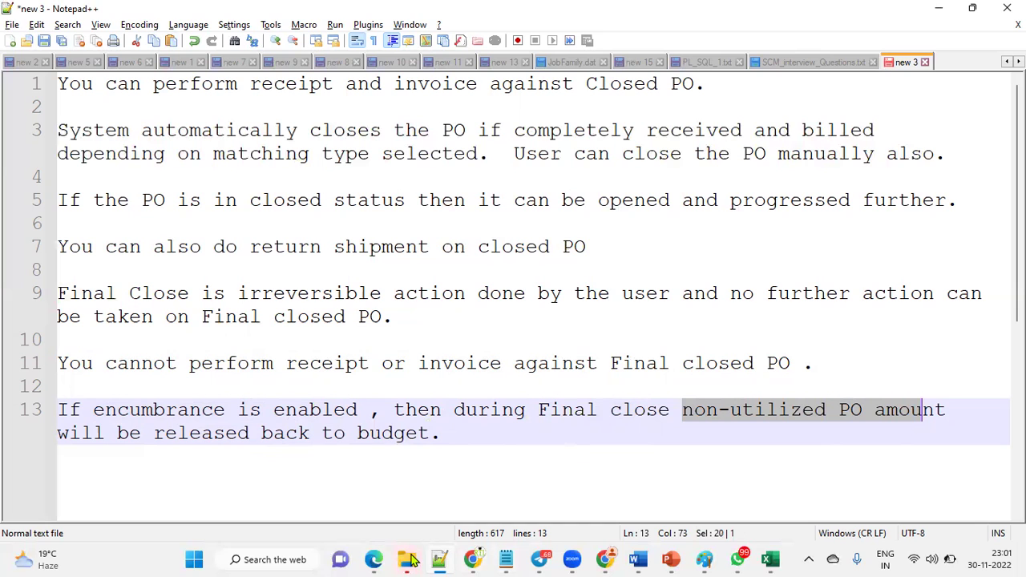
- Back in Manage Orders, scroll the closed-order results and select US164505, Event Fees
click(538, 481)
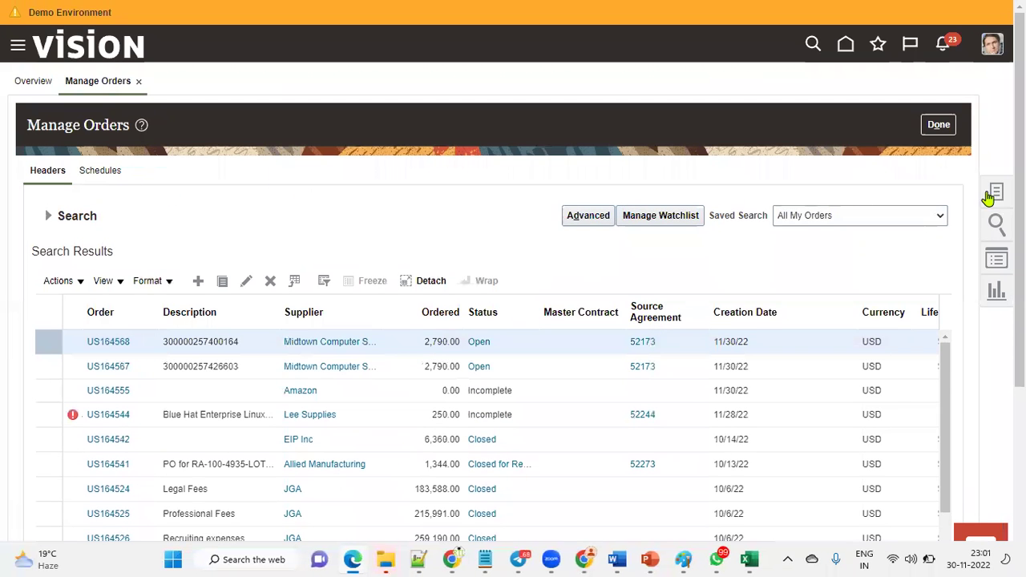
click(51, 217)
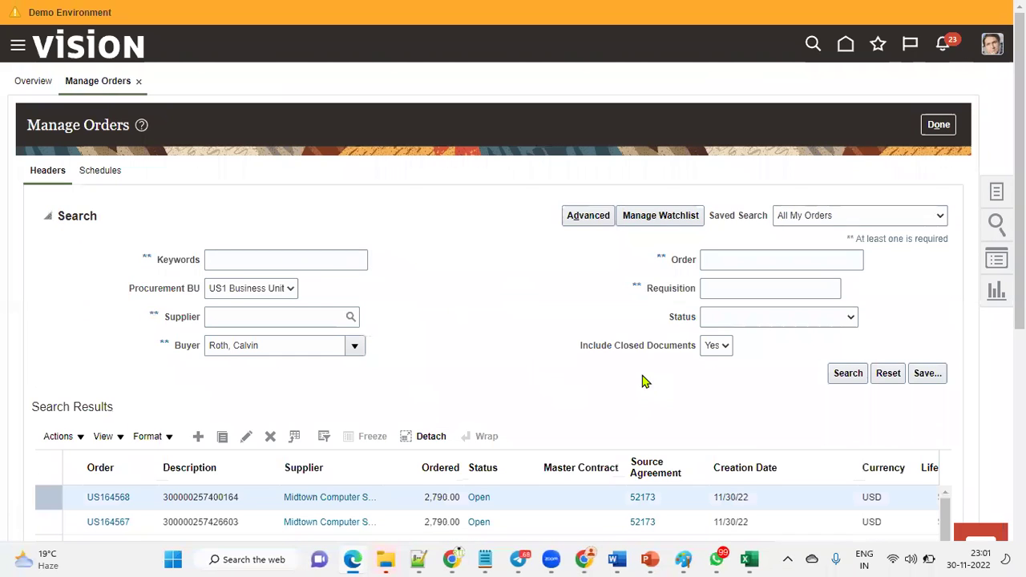
scroll(683, 236, down, 1)
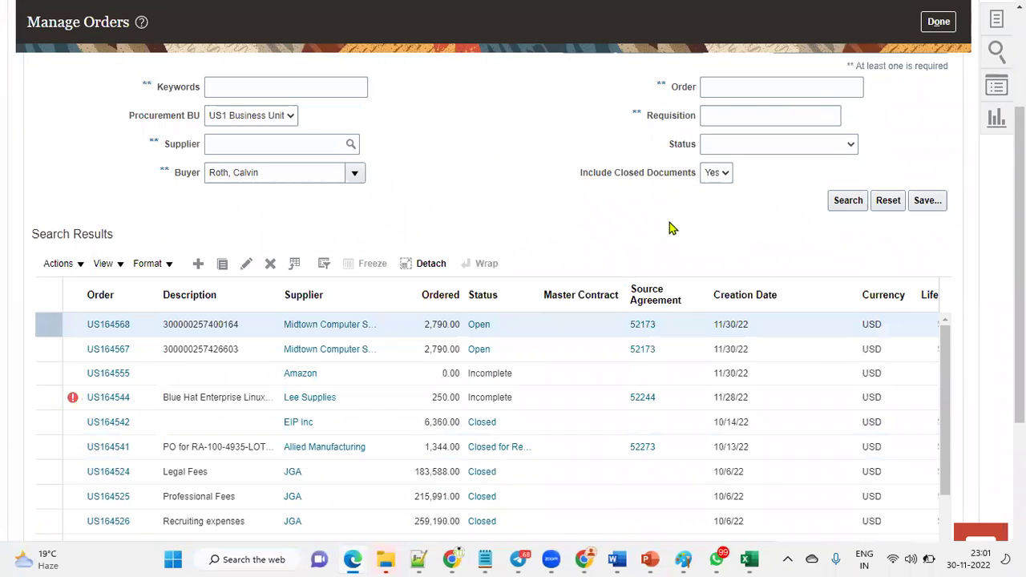
scroll(664, 225, down, 2)
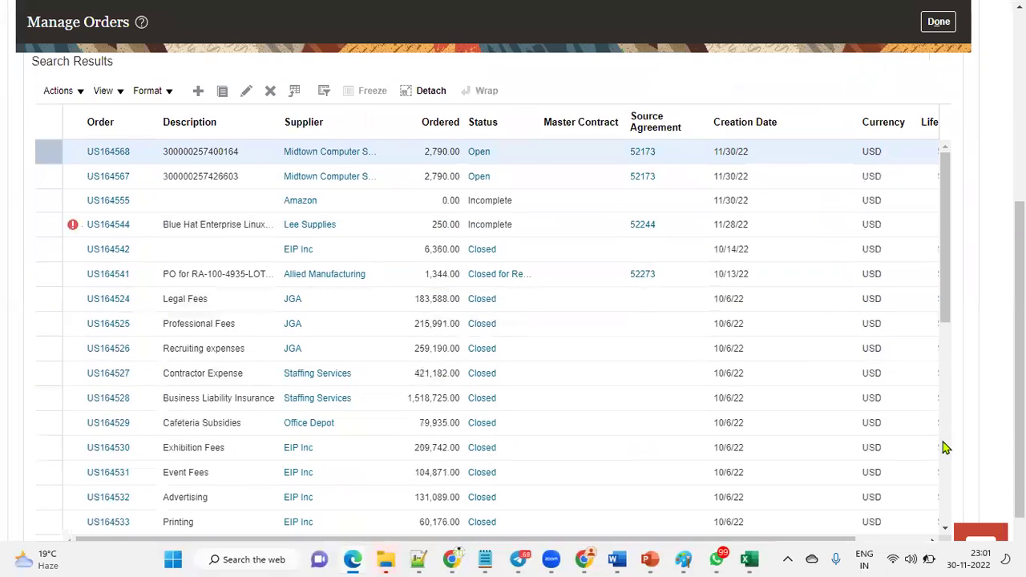
scroll(944, 447, down, 2)
scroll(945, 447, down, 2)
scroll(657, 367, down, 2)
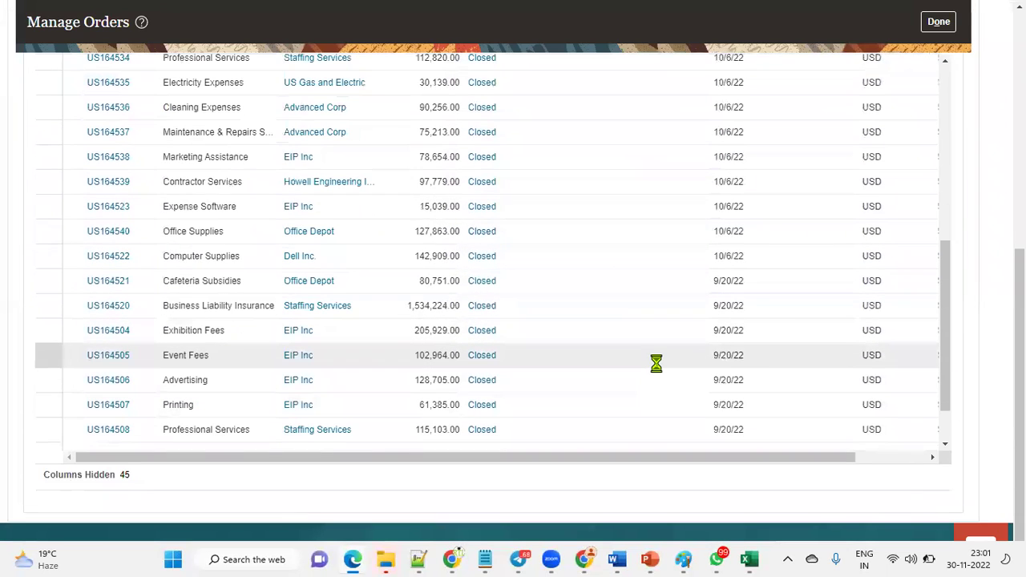
click(484, 359)
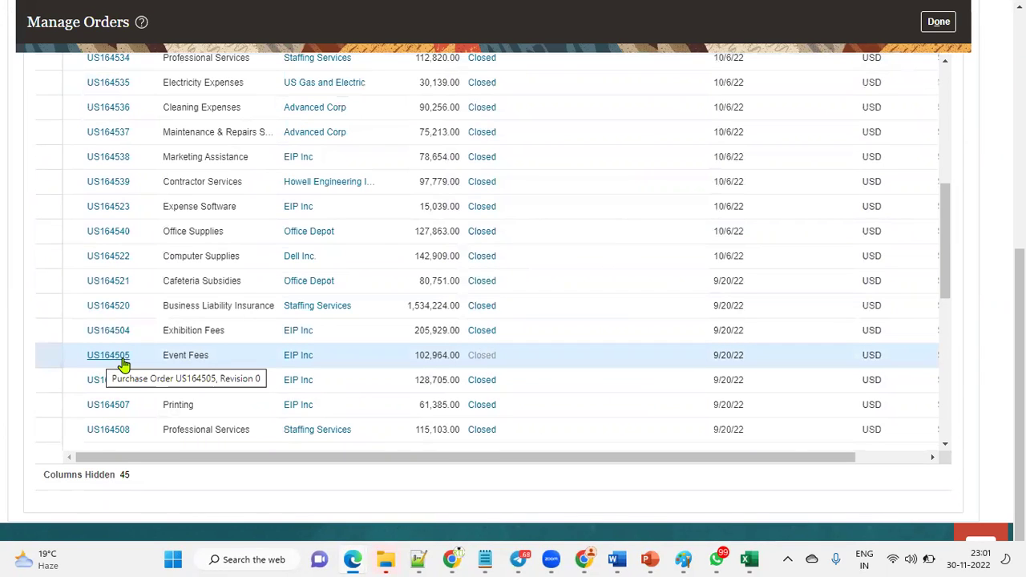
- Open US164505's Document History and select the Original Document, Close for Receiving and Close entries
click(482, 359)
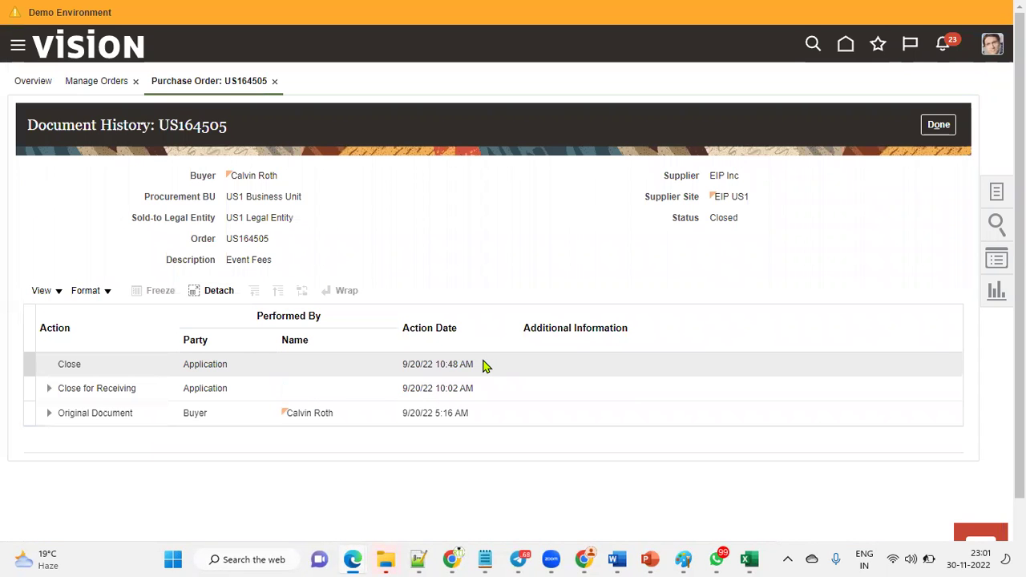
click(126, 414)
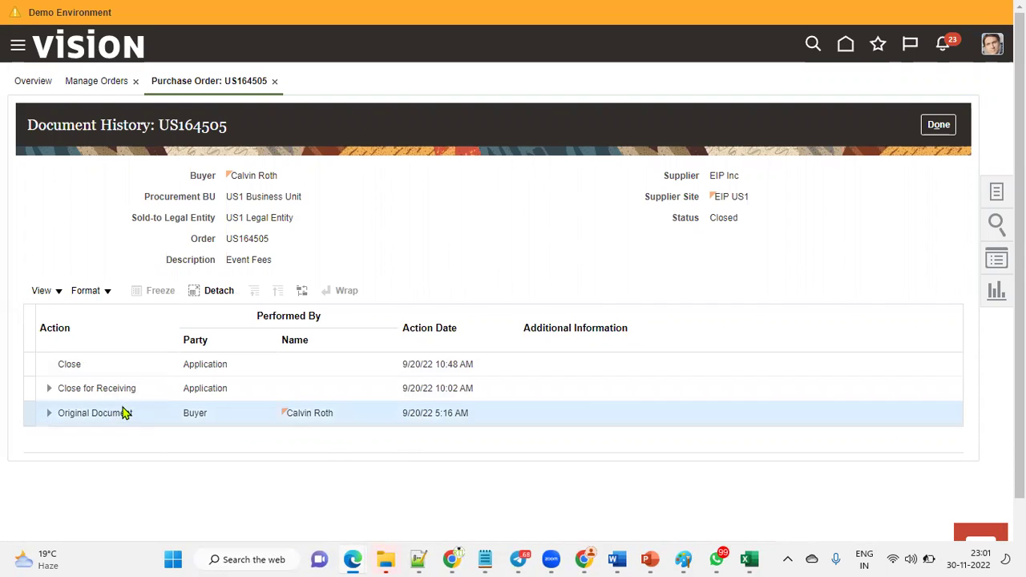
click(122, 391)
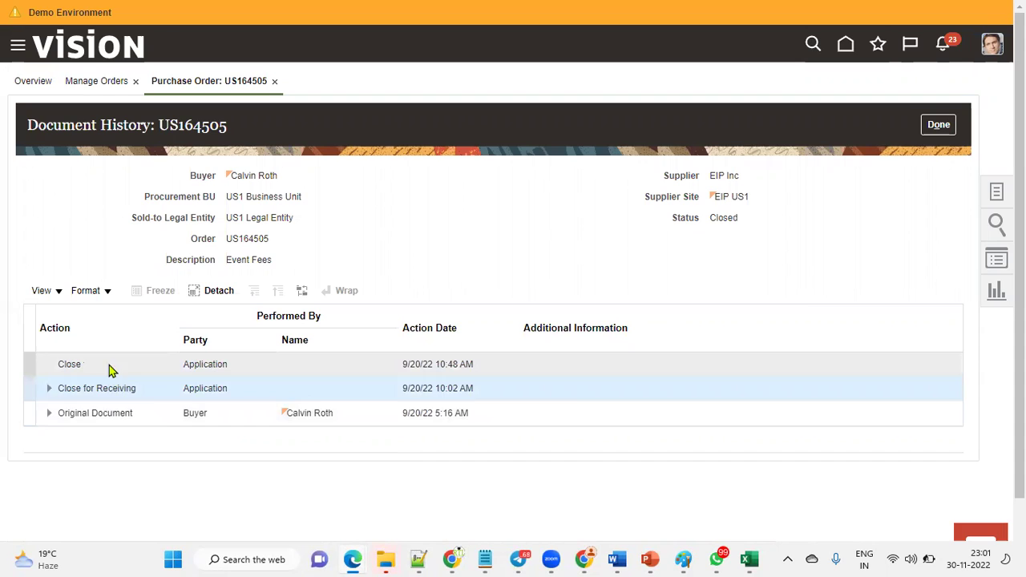
click(106, 361)
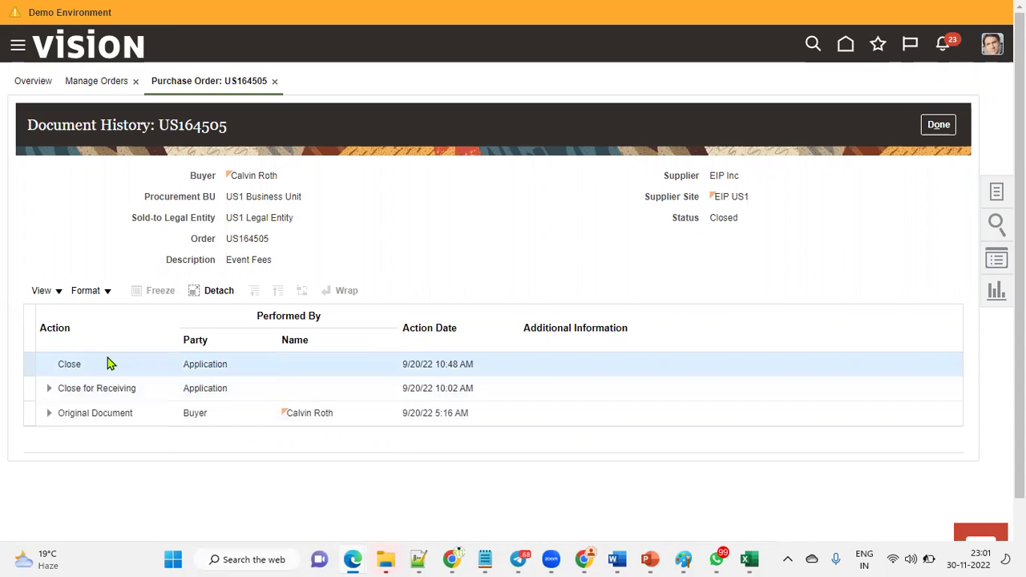